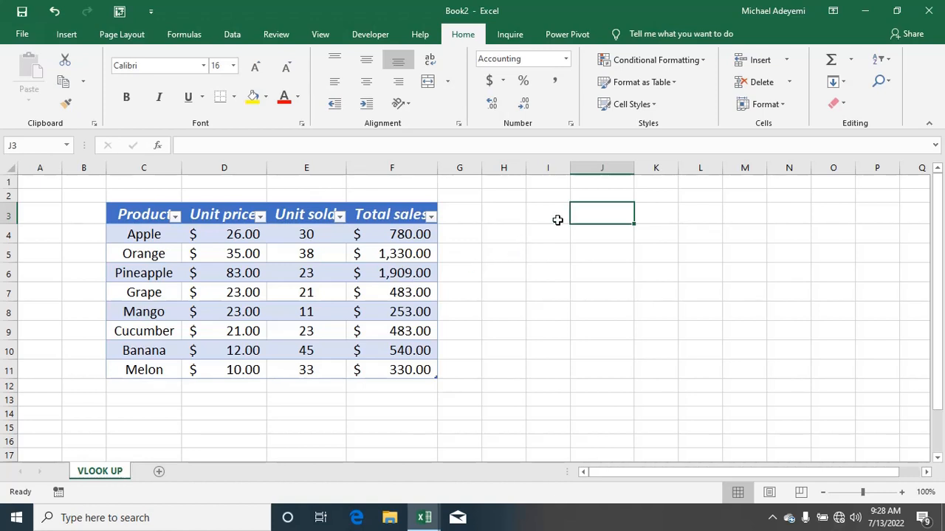
- Enter Grape in cell J4 as the lookup product and set its font size to 16
left_click(587, 234)
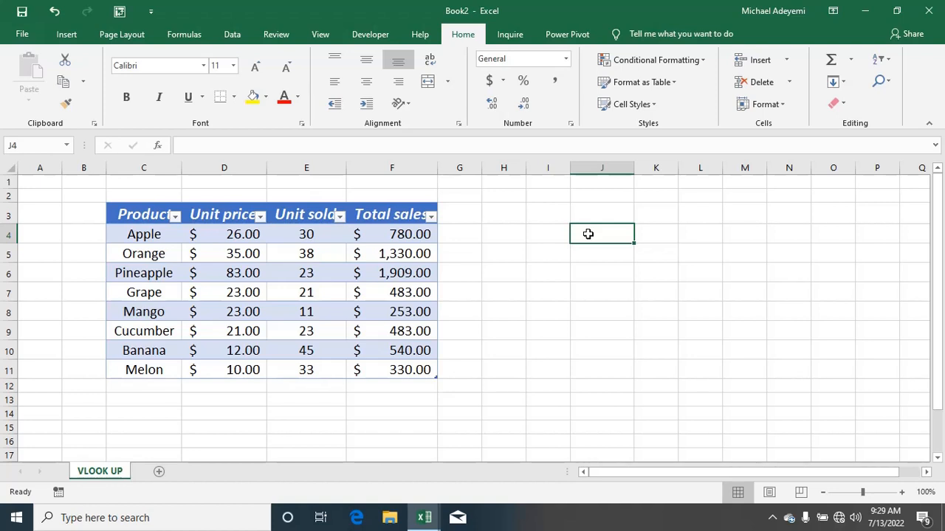
type("G")
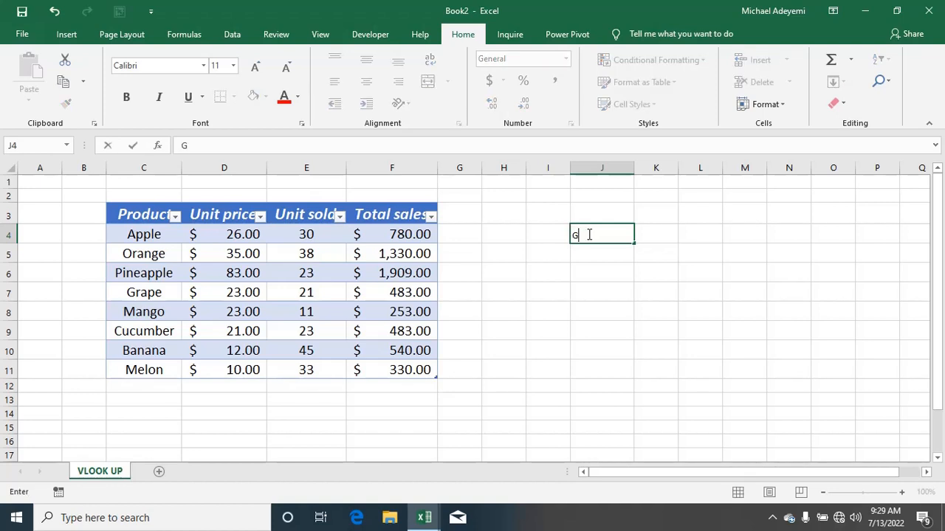
type("rape")
left_click(648, 238)
left_click(599, 236)
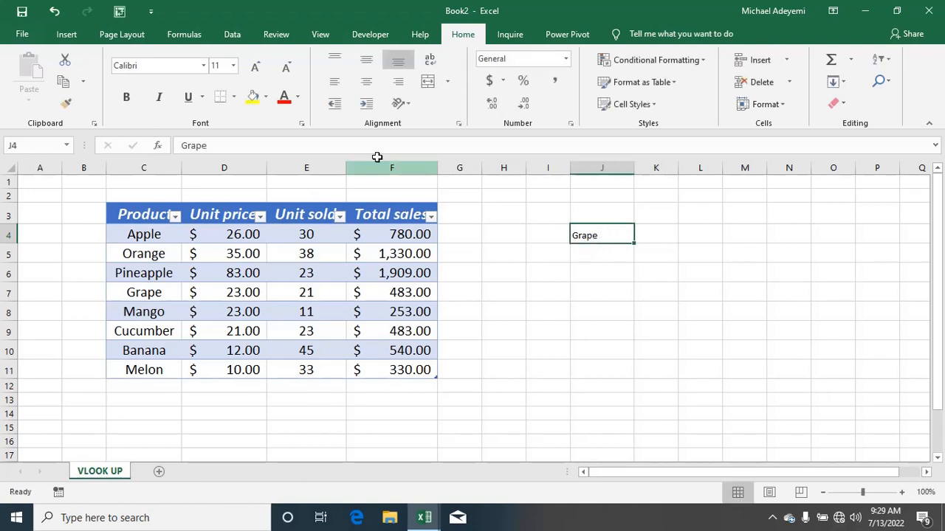
left_click(233, 65)
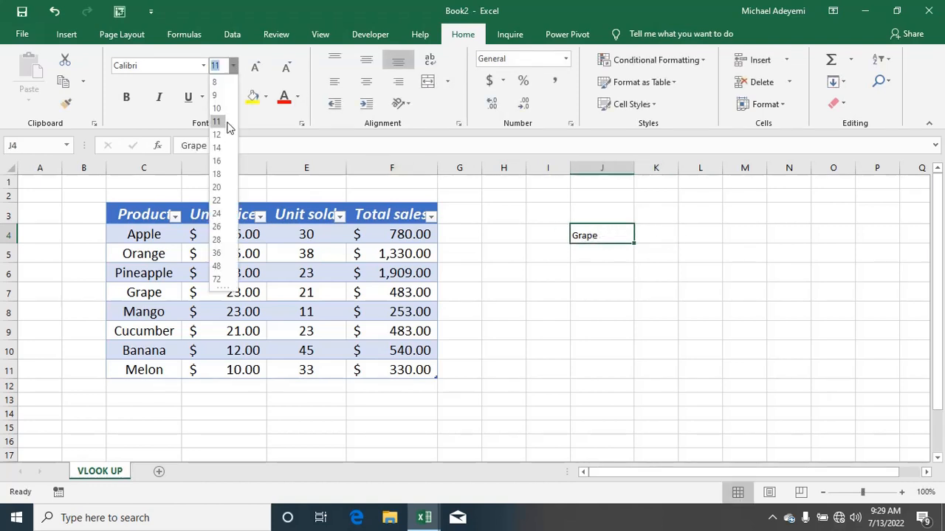
left_click(222, 168)
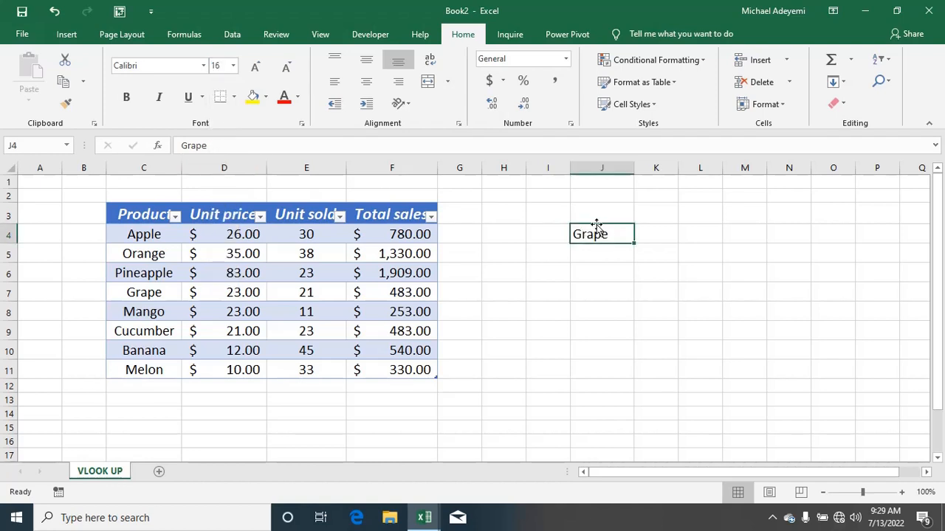
- Enter =VLOOKUP(J4,C3:F11,4,0) in cell K4 to return the total sales of the product in J4
left_click(656, 232)
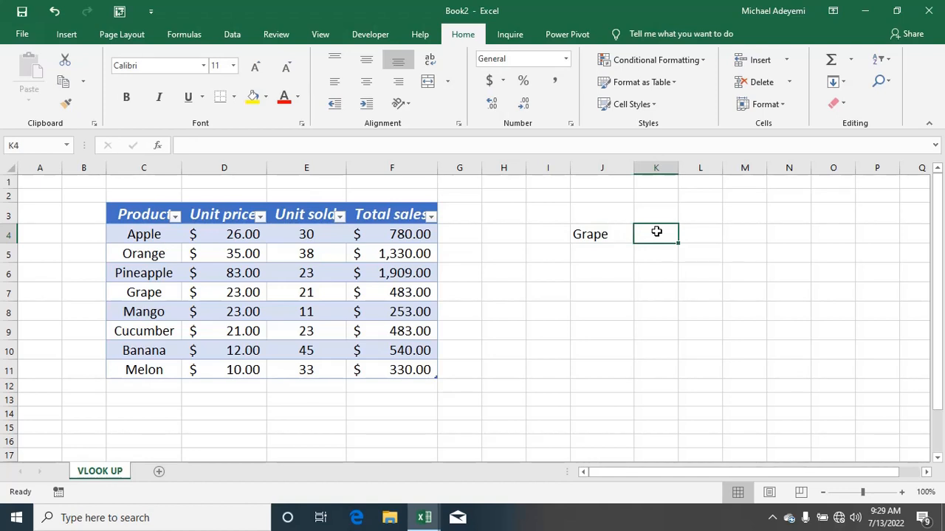
type("=")
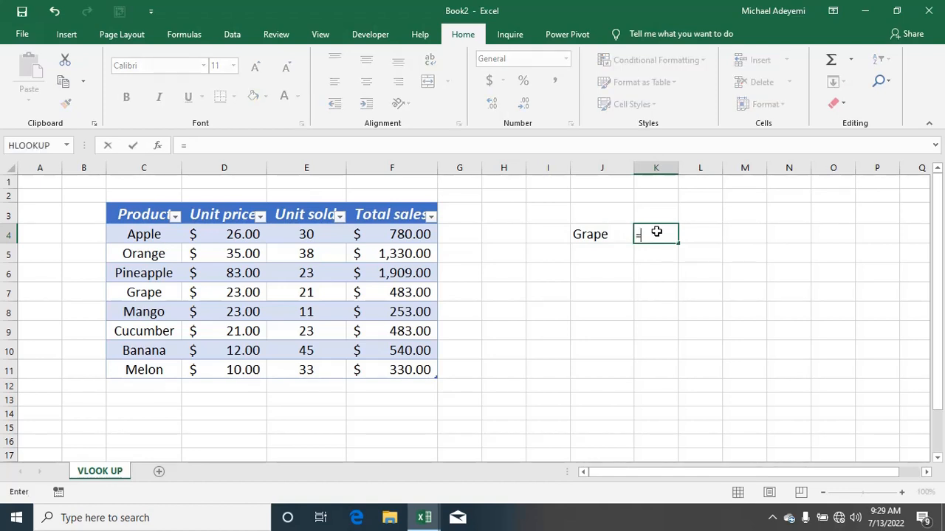
type("vlook")
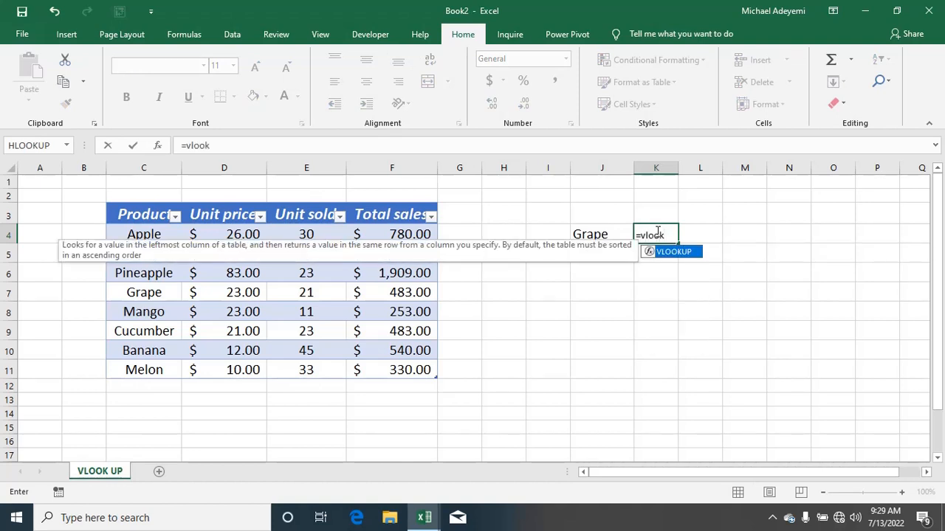
type("up(")
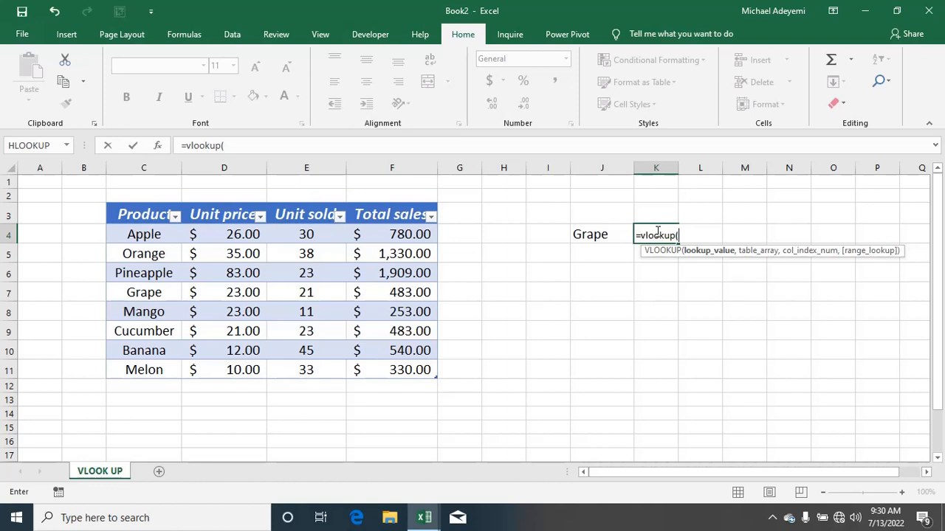
left_click(605, 235)
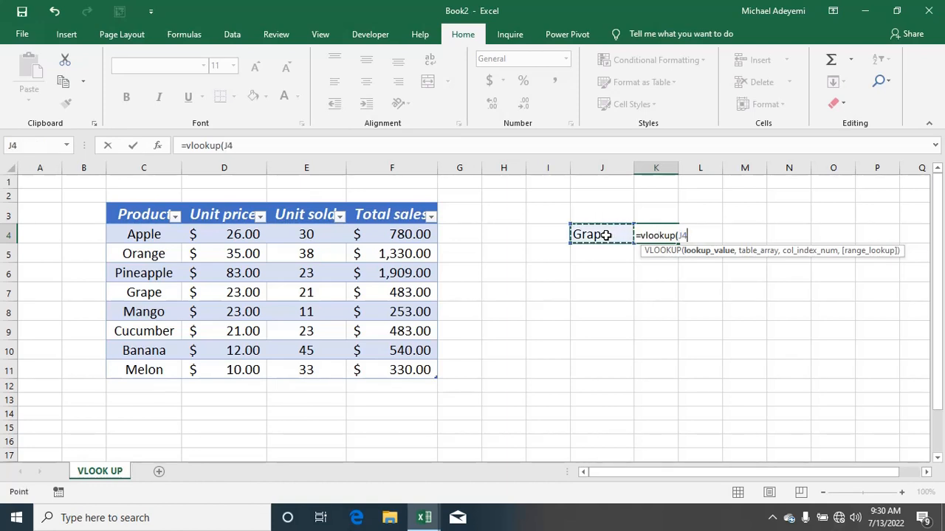
type(",")
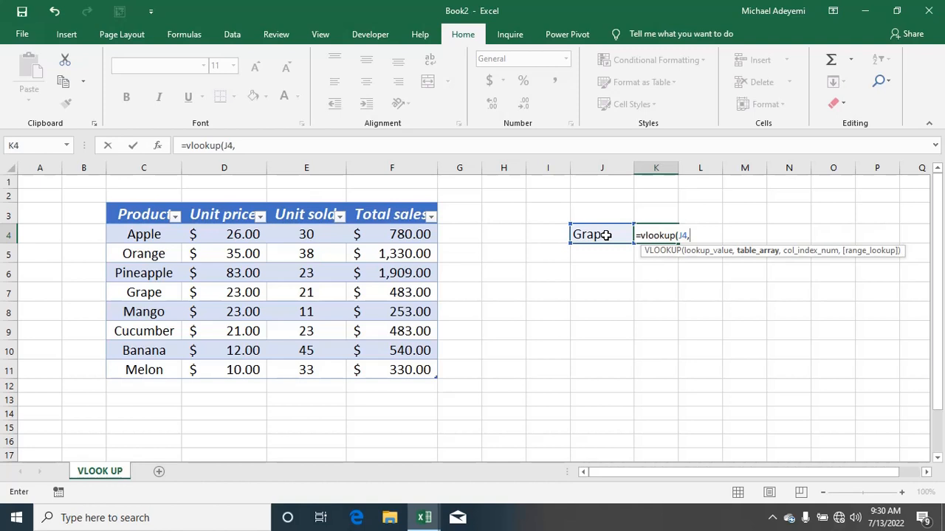
type("C3:")
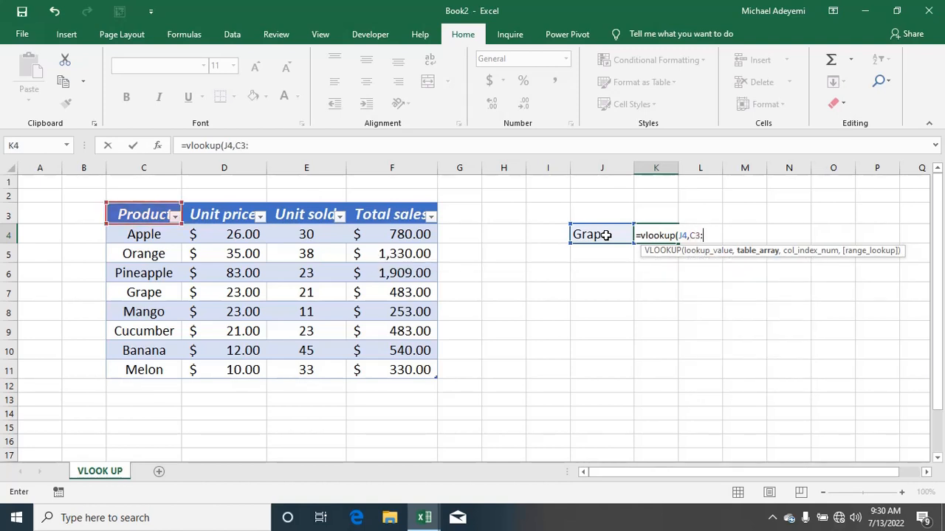
type("F11,")
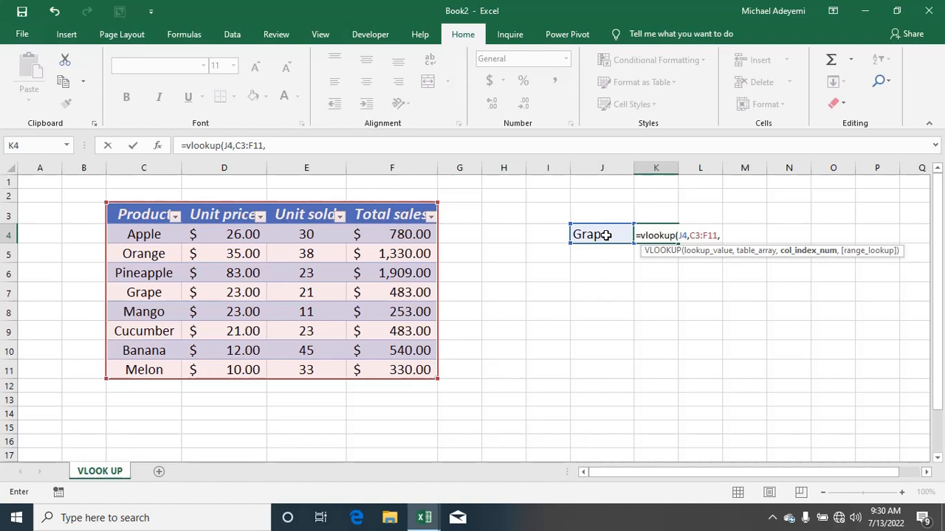
type("4,")
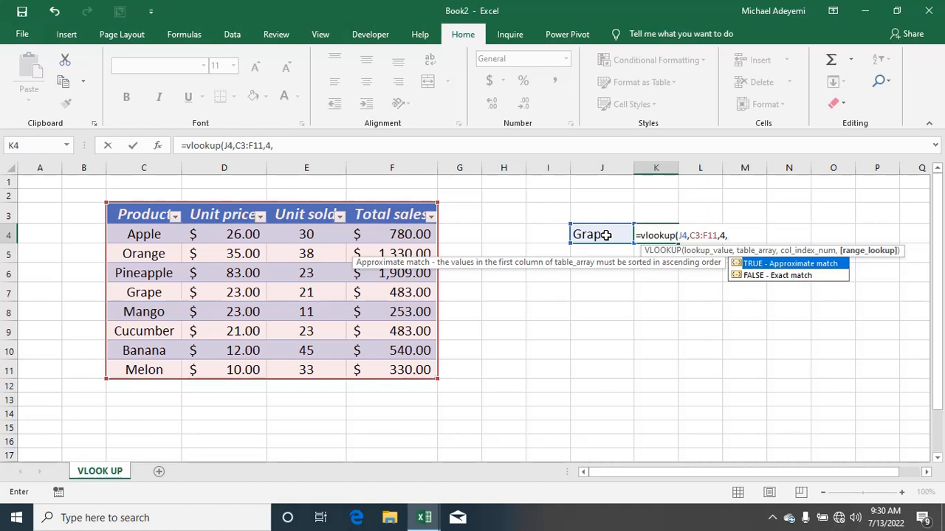
type("0)")
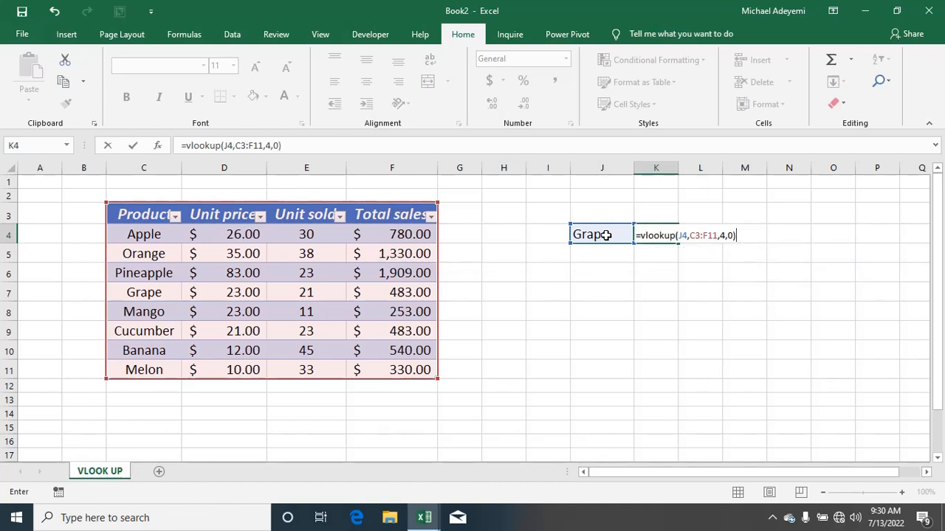
key("Return")
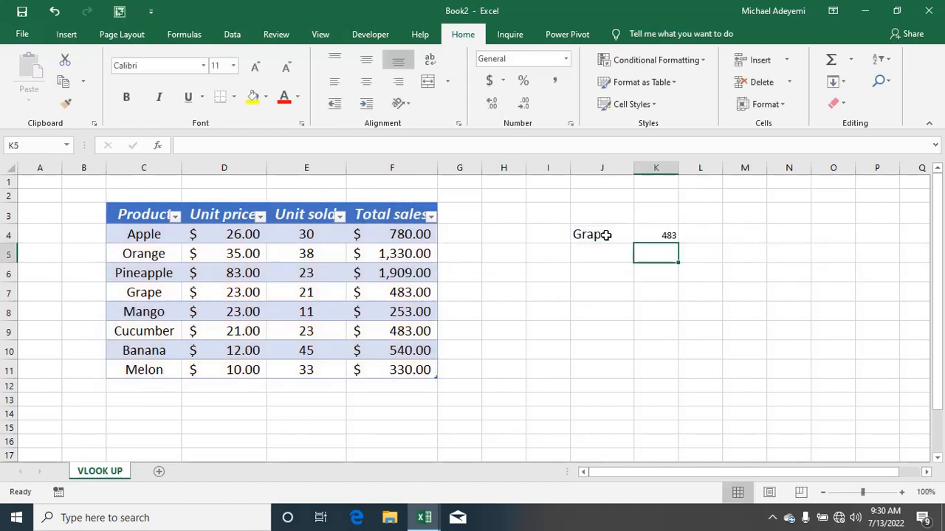
- Format the VLOOKUP result in K4 with font size 16 and the dollar Accounting number format
left_click(650, 238)
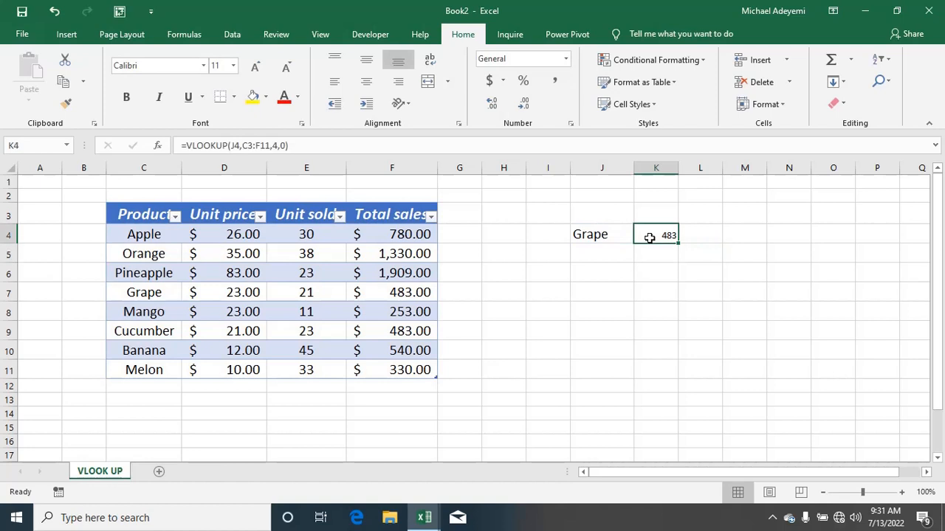
left_click(234, 65)
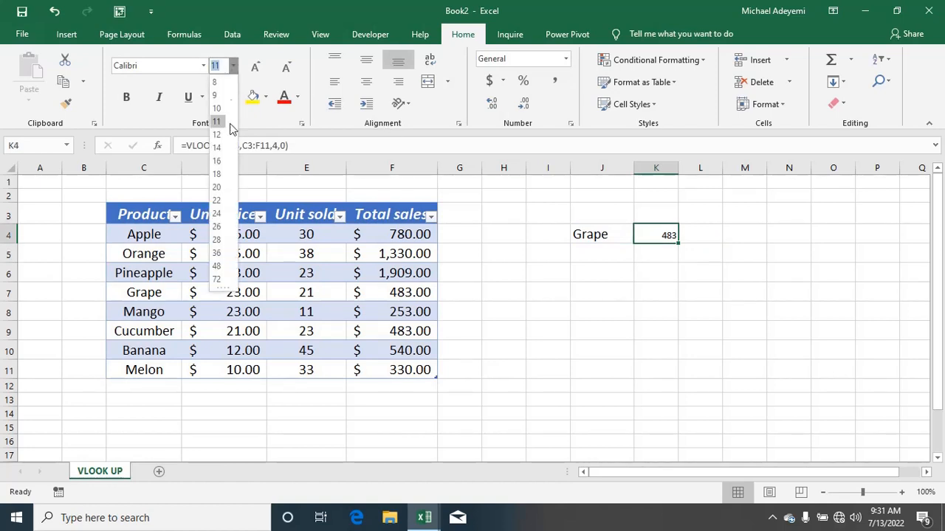
left_click(218, 160)
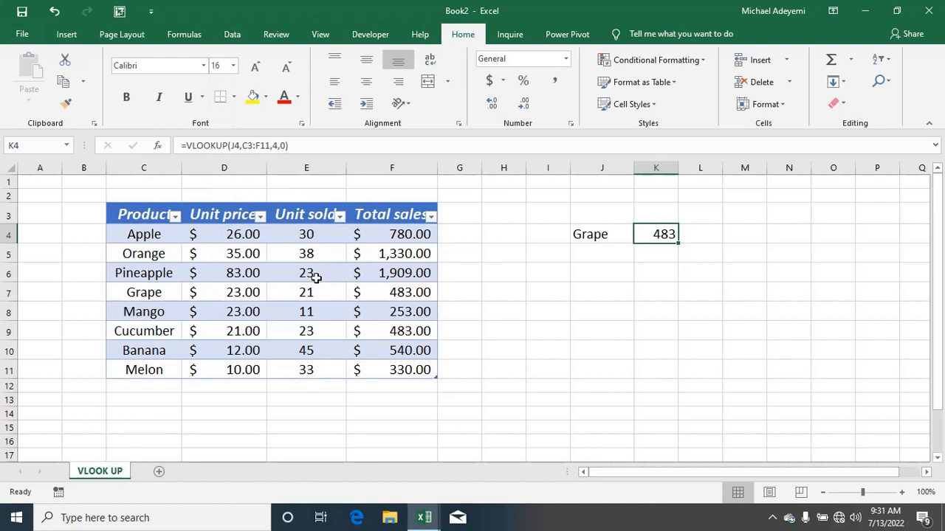
left_click(425, 293)
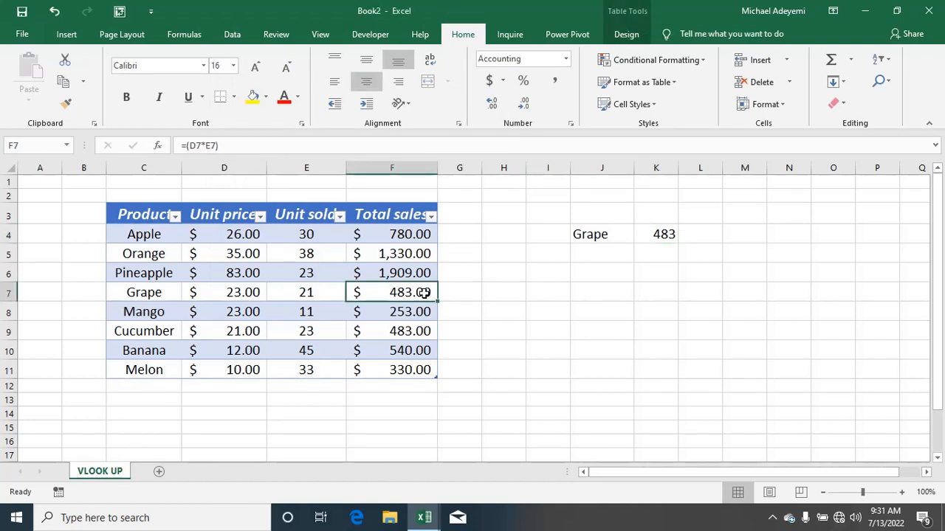
left_click(665, 234)
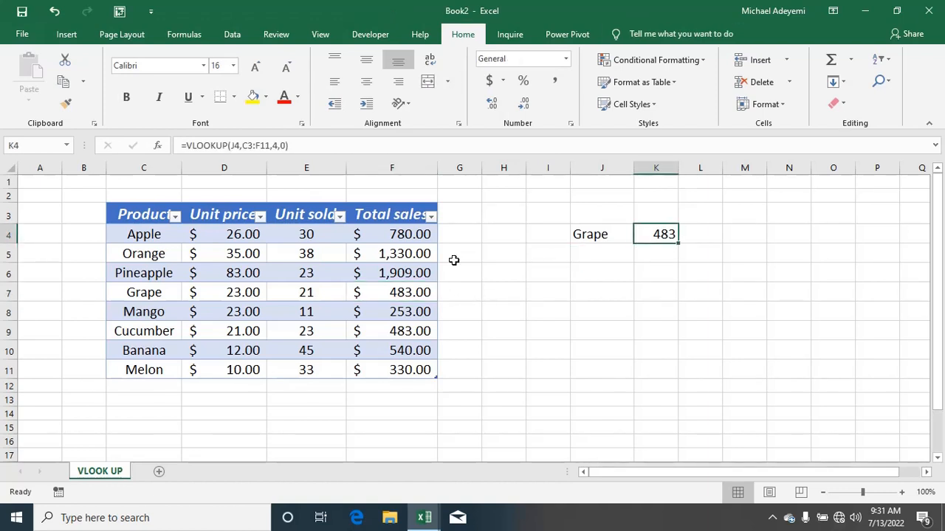
left_click(488, 80)
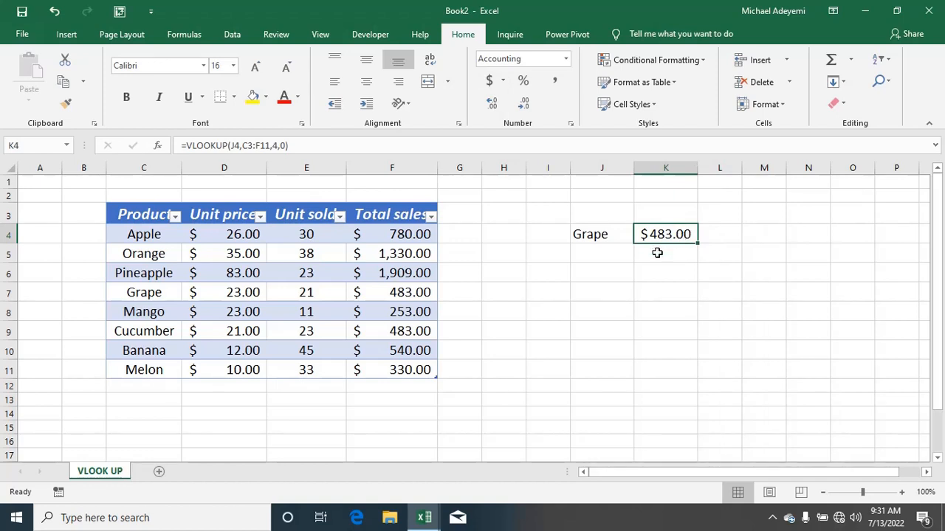
- Replace the lookup product in J4 with Mango and compare K4 with Mango's total sales in the table
left_click(601, 238)
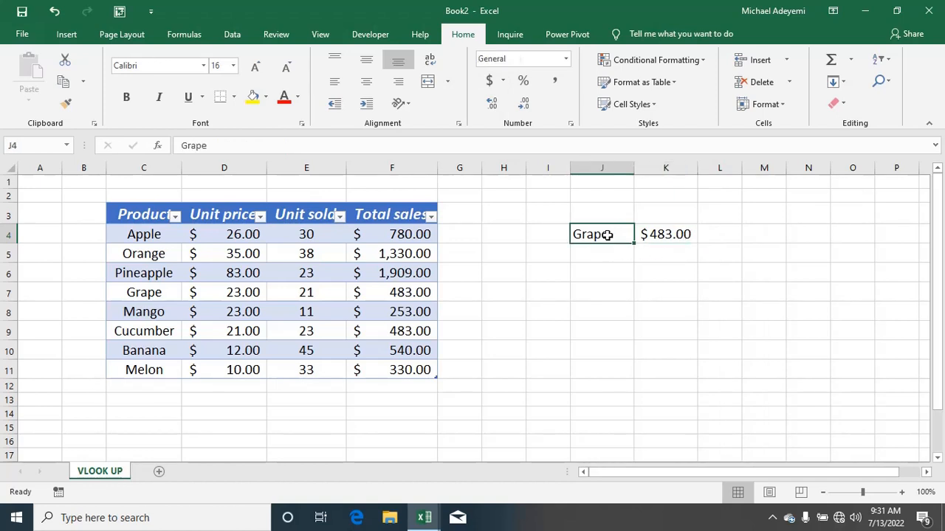
double_click(613, 231)
key("BackSpace")
key("BackSpace")
key("BackSpace")
key("BackSpace")
key("BackSpace")
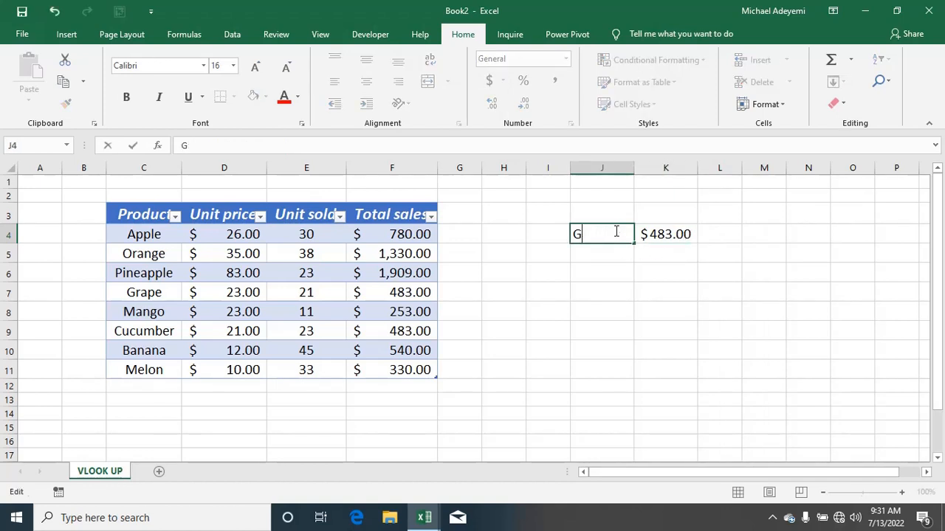
type("Mango")
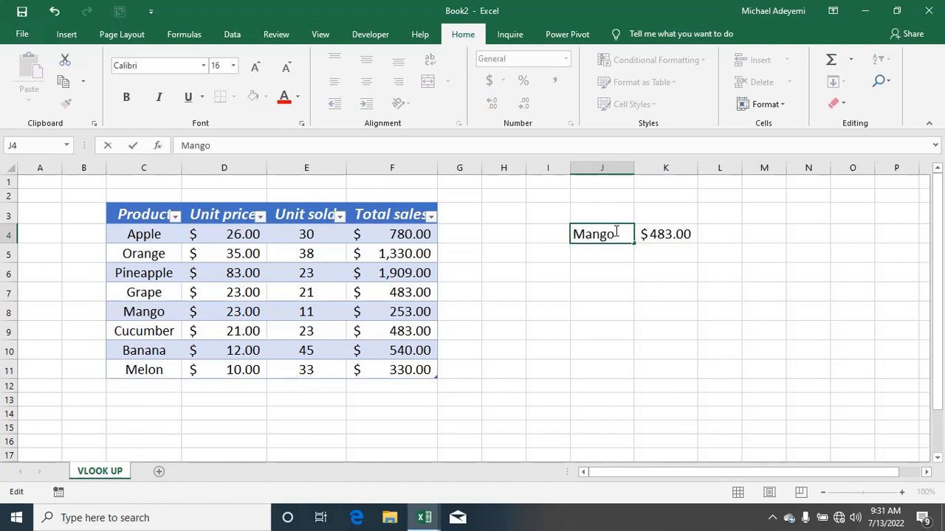
key("Return")
left_click(678, 232)
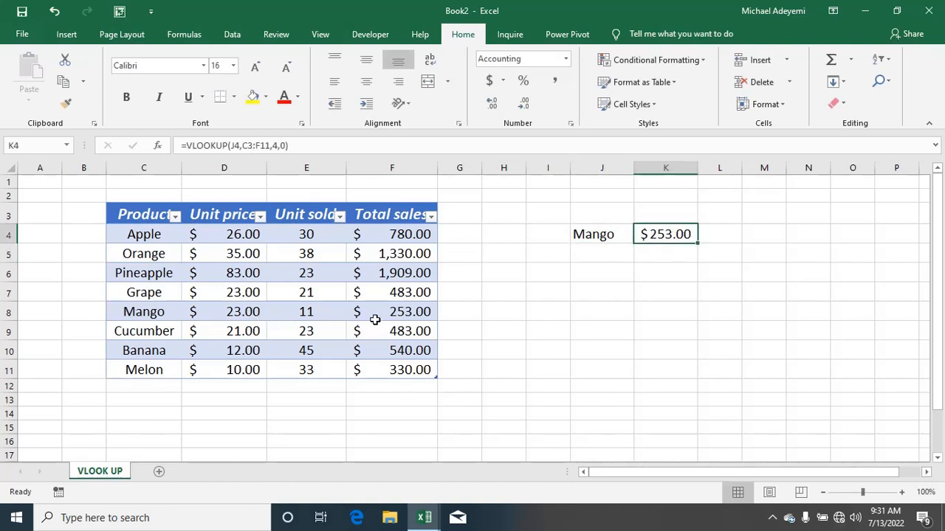
left_click(406, 311)
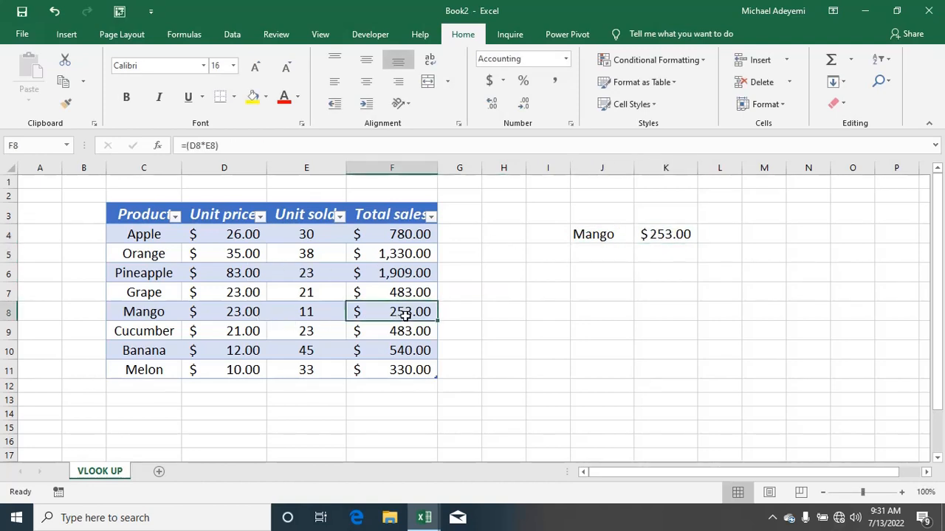
- Change the lookup product in J4 to Apple
double_click(623, 234)
key("BackSpace")
key("BackSpace")
key("BackSpace")
key("BackSpace")
key("BackSpace")
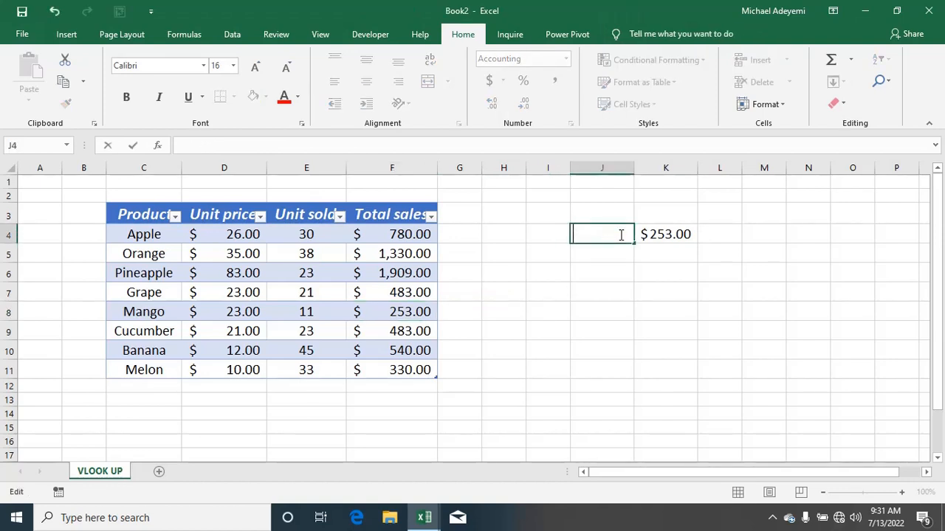
type("Apple")
key("Return")
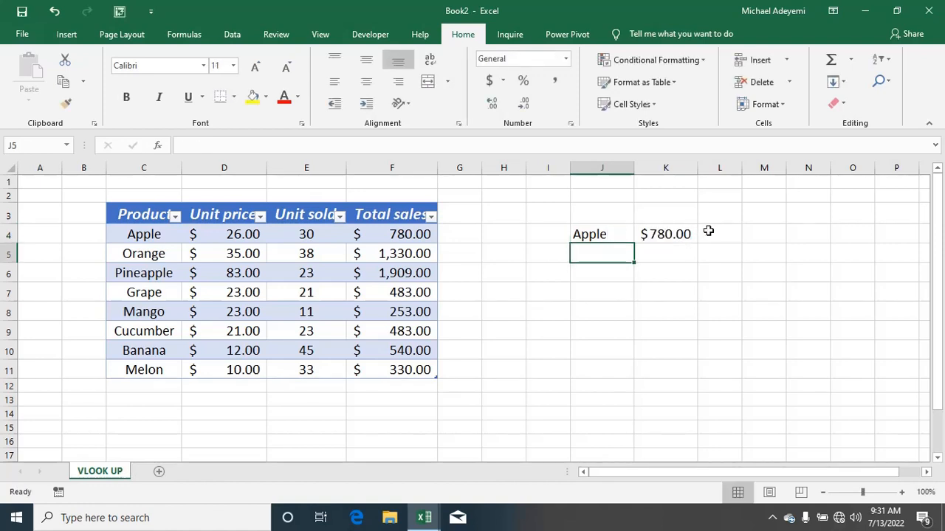
left_click(689, 233)
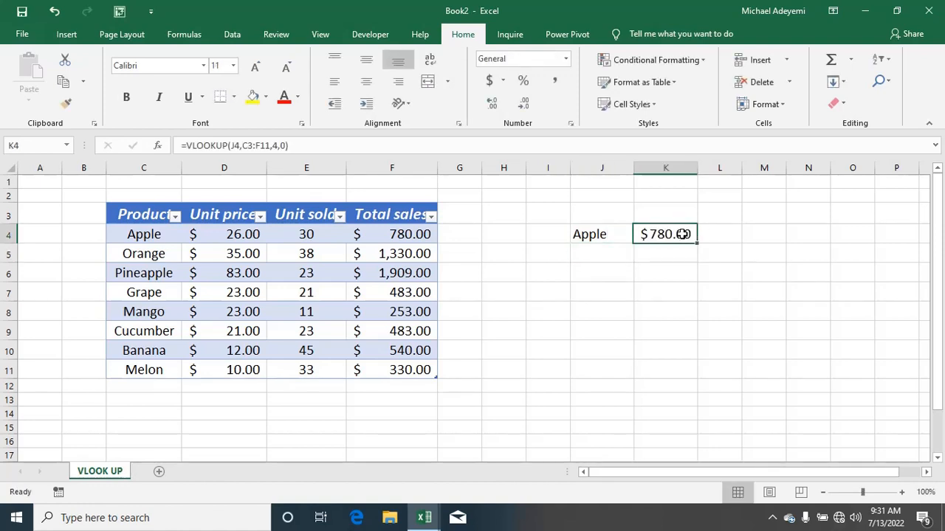
left_click(608, 234)
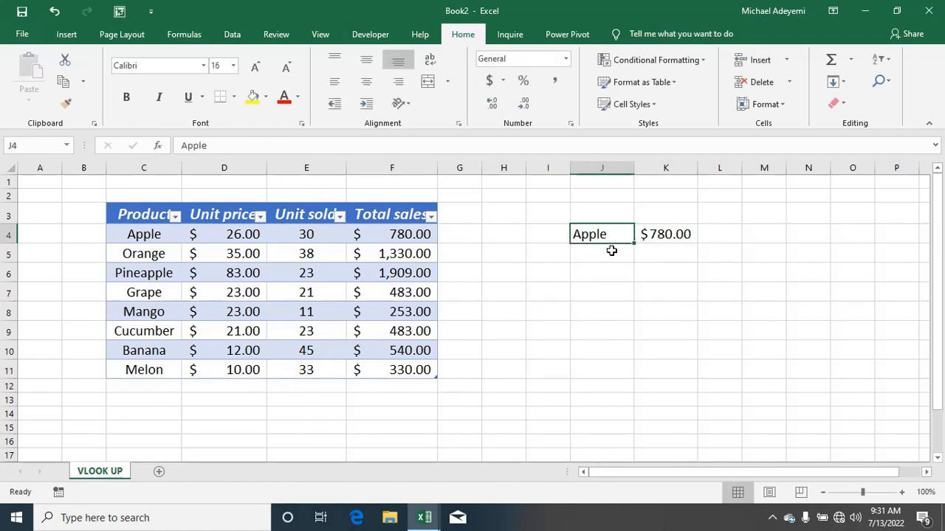
left_click(612, 251)
left_click(681, 234)
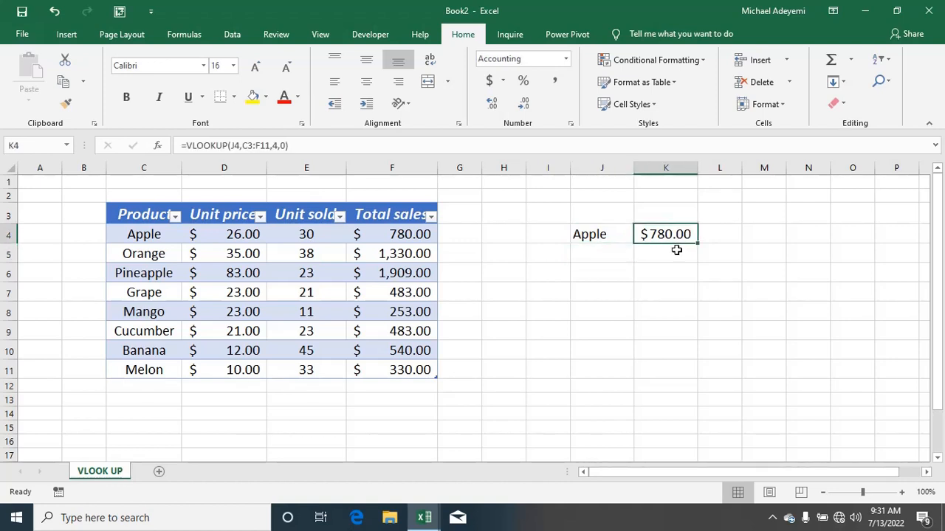
left_click(676, 249)
left_click(669, 236)
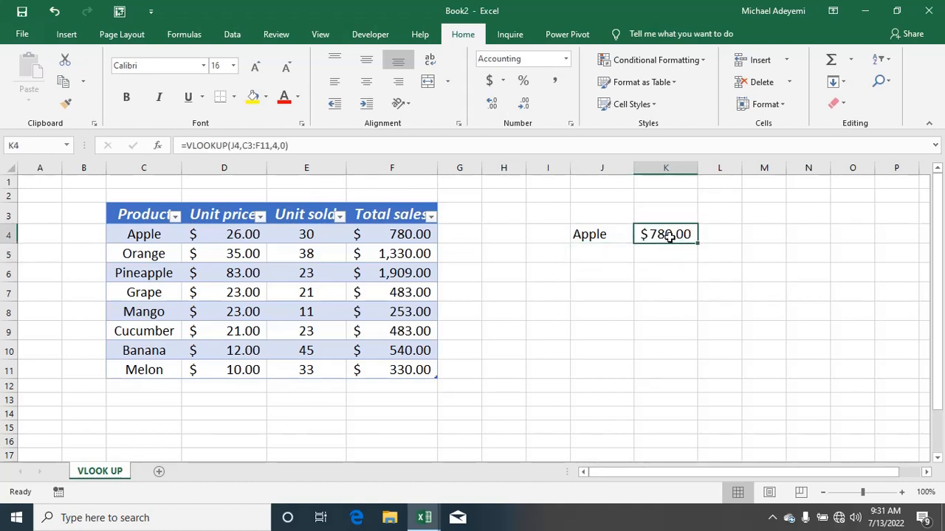